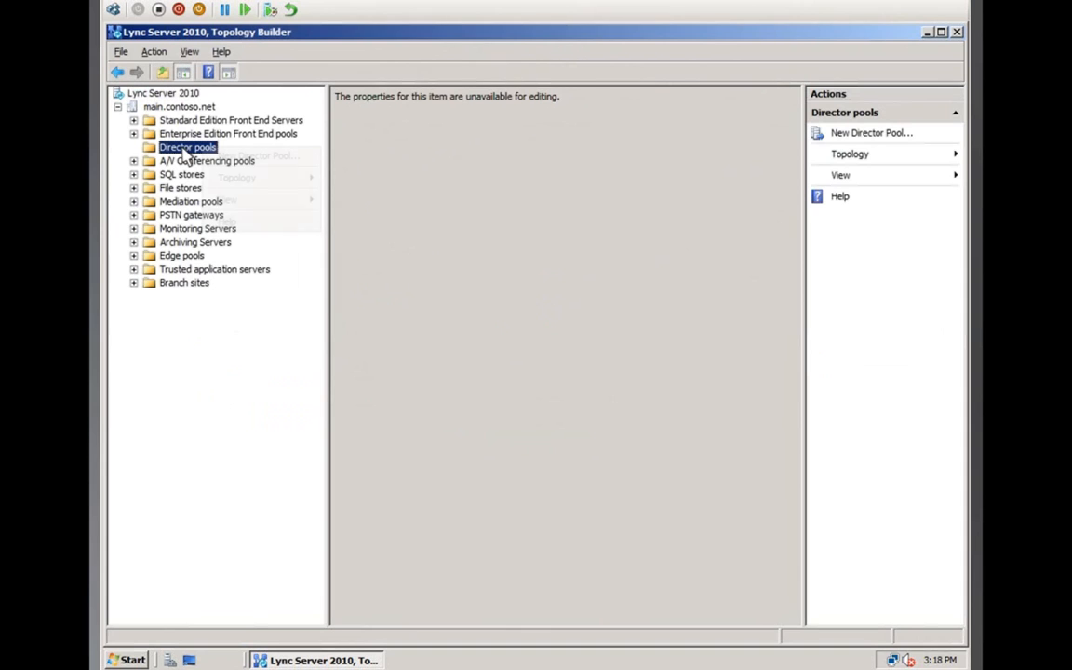
- Start a new Director pool with the FQDN director.contoso.net as a single computer pool
click(262, 158)
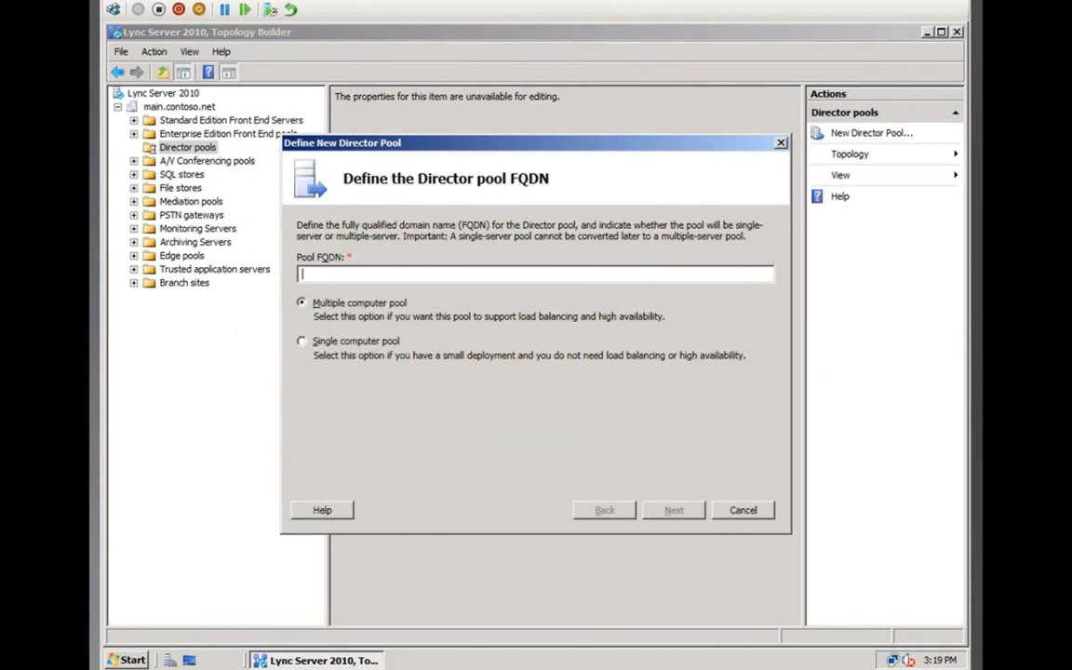
text(director.contoso.net)
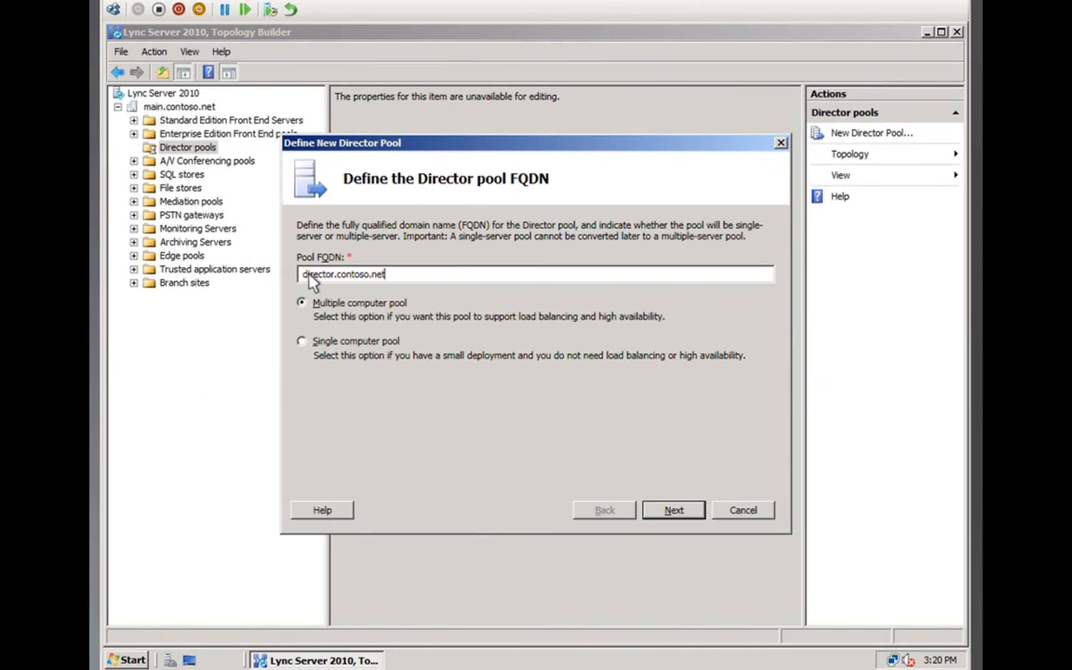
click(301, 342)
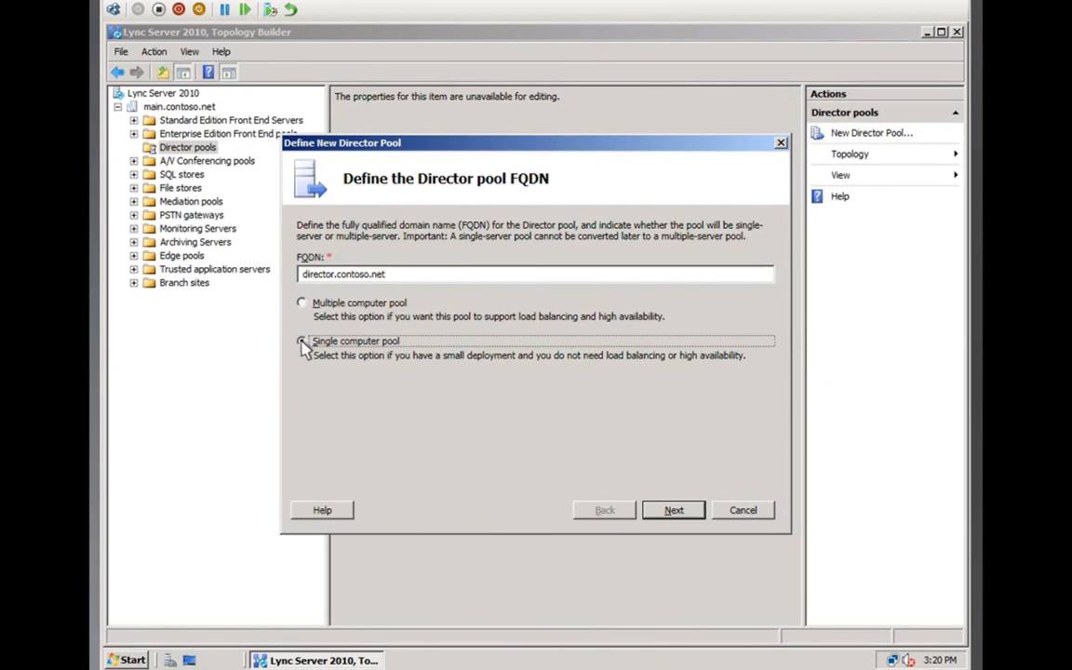
click(674, 511)
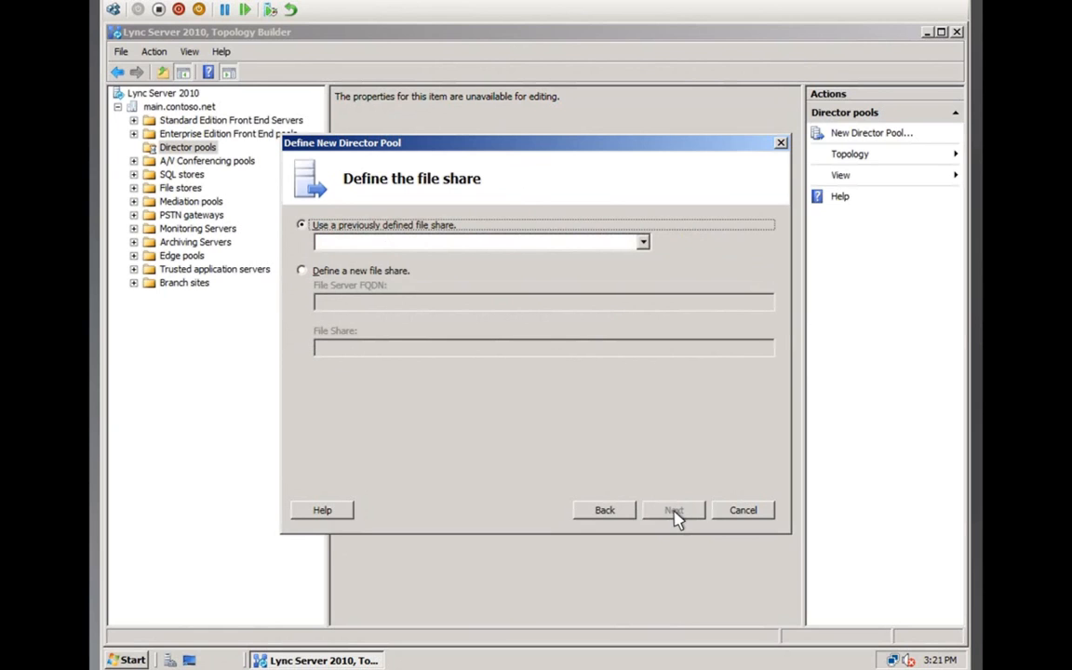
- Assign the existing file share \\sql.contoso.net\ContosoFileShare to the Director pool and finish it with director.contoso.com as the external base URL
click(643, 243)
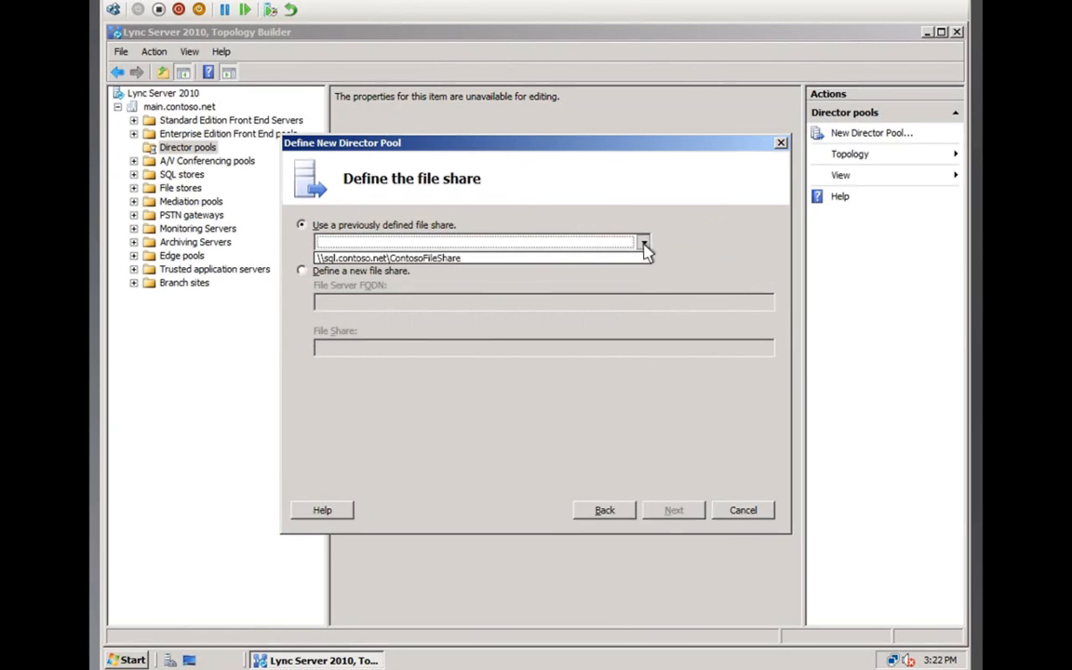
click(554, 260)
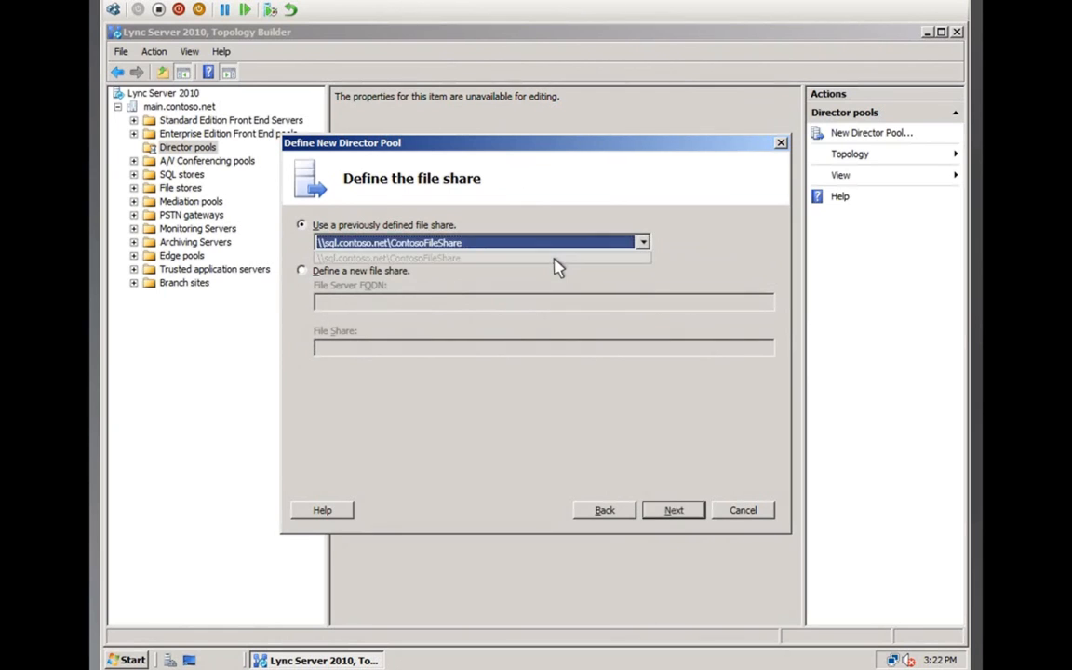
click(674, 511)
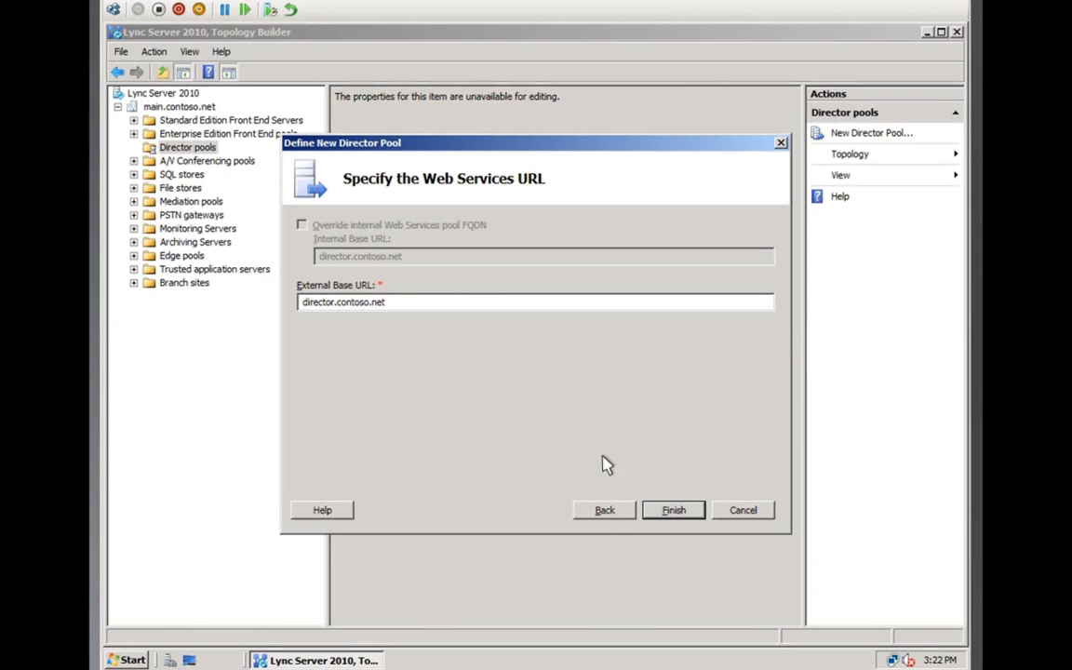
double_click(378, 303)
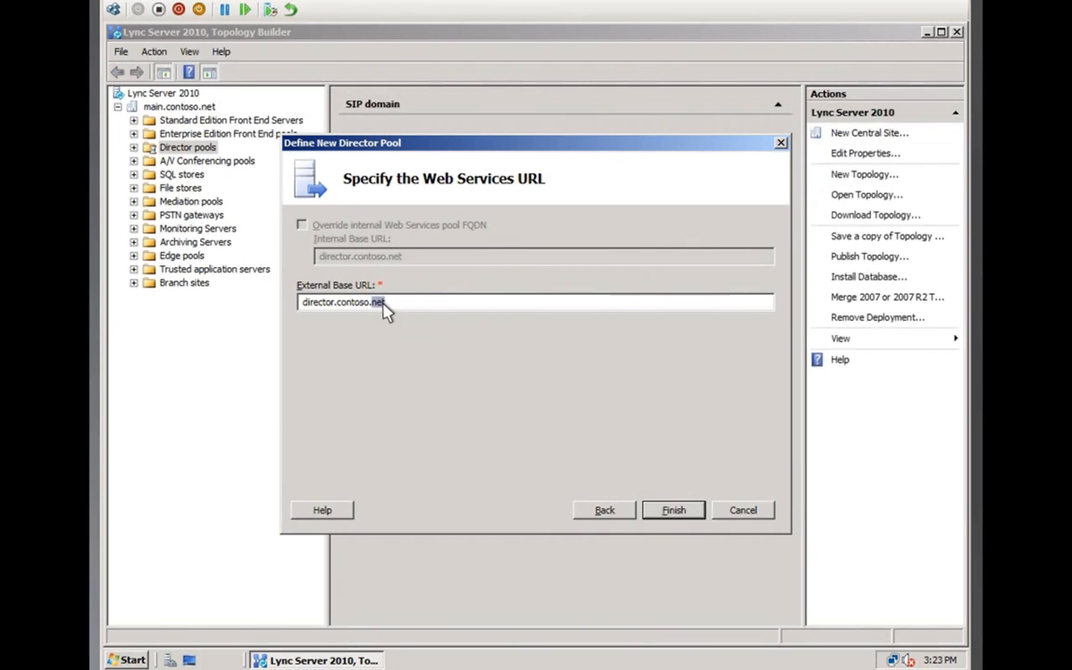
text(com)
click(675, 511)
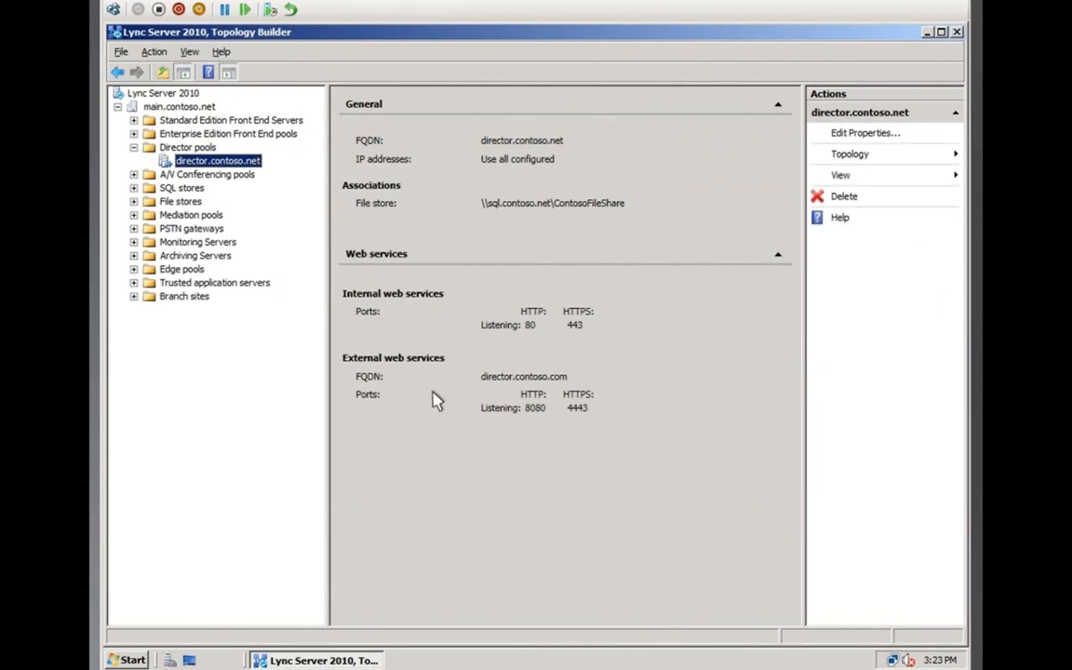
- Start a new Edge pool with the FQDN edge.contoso.net as a single computer pool, leaving all optional features off
click(184, 272)
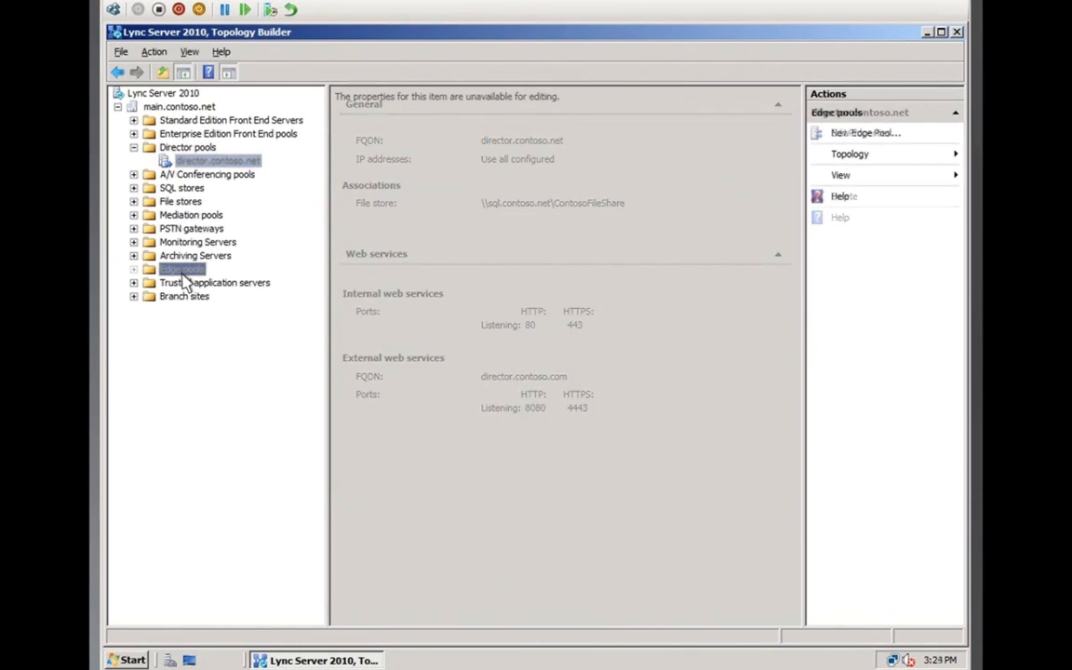
right_click(190, 272)
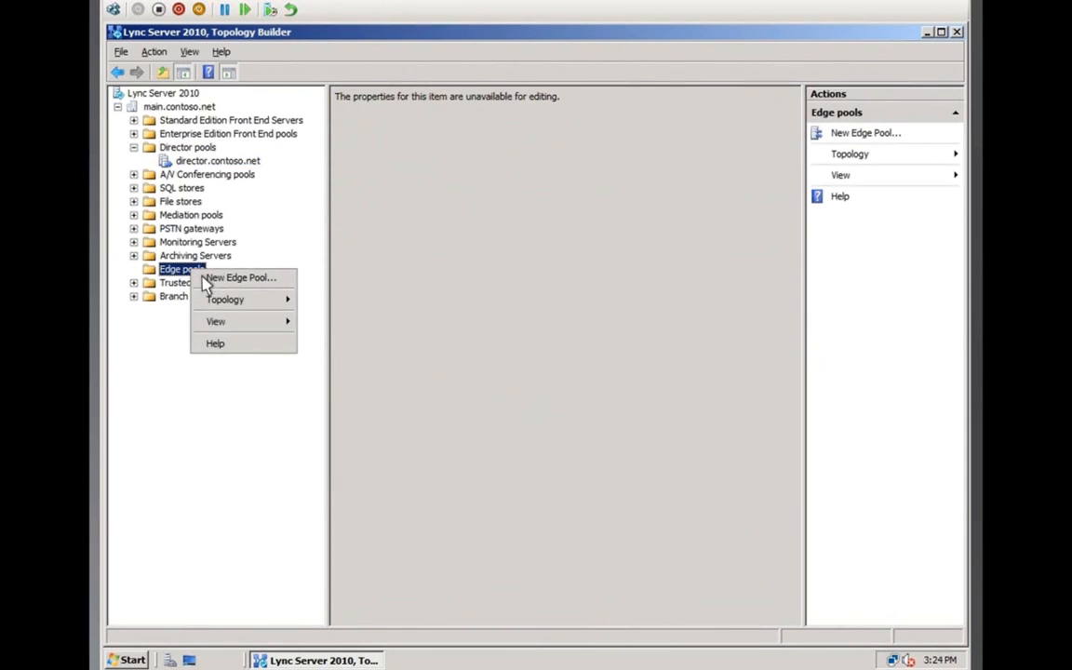
click(251, 289)
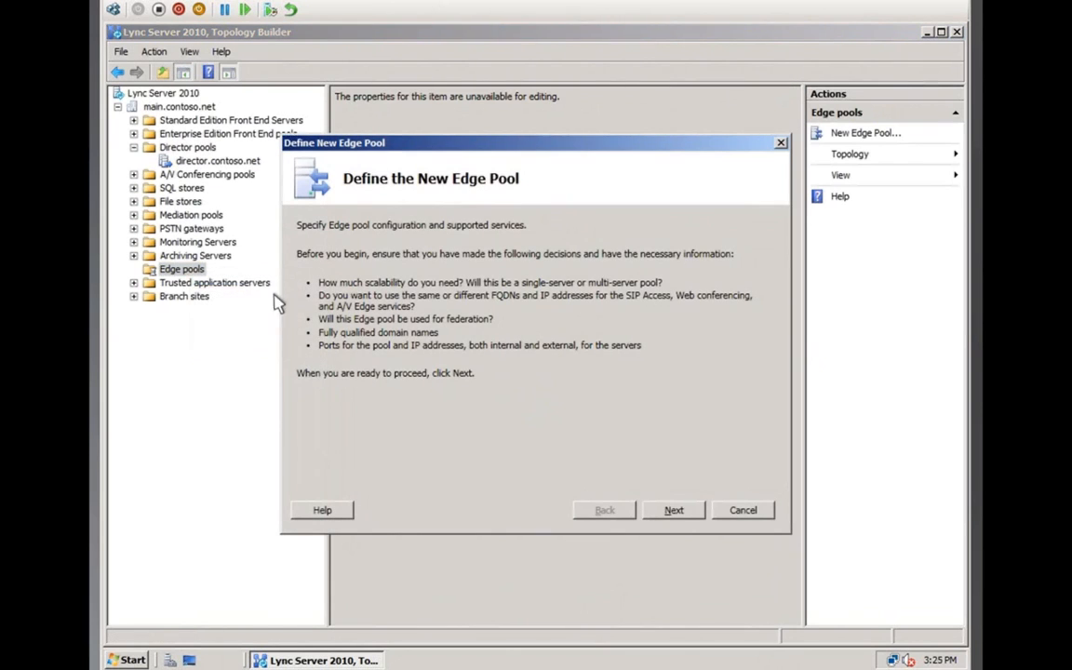
click(675, 513)
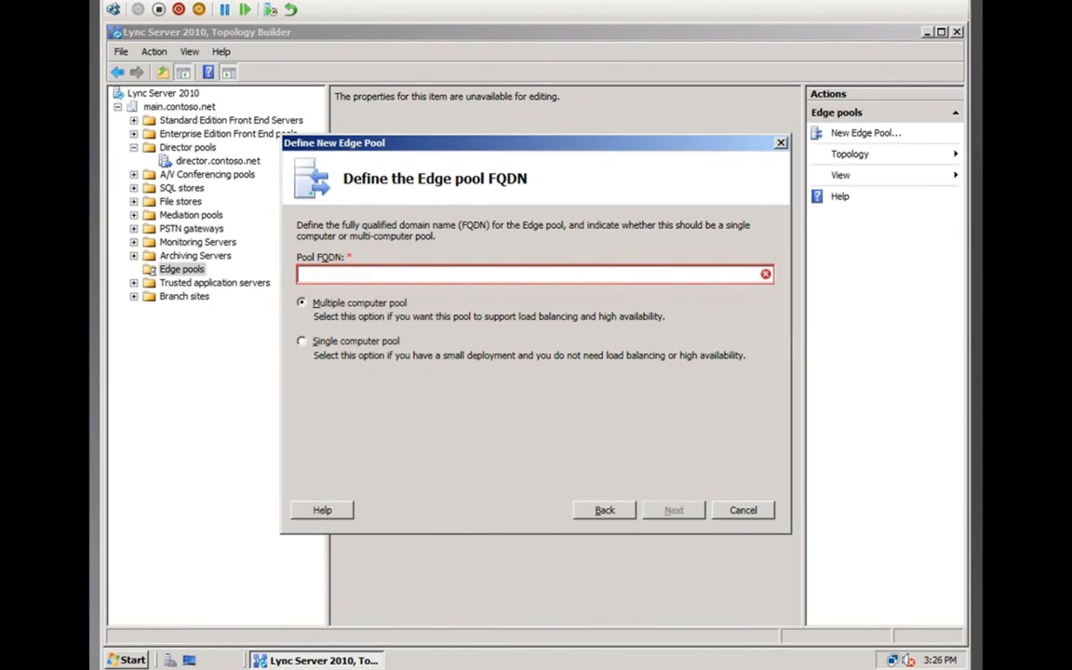
text(edge.contoso.net)
key(Tab)
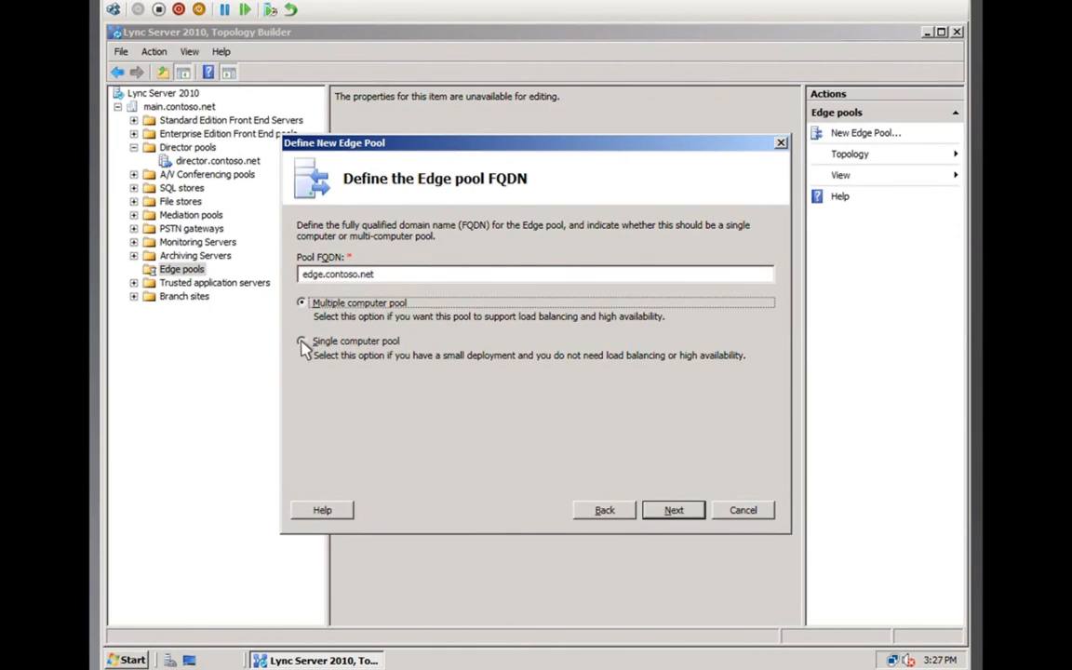
click(302, 343)
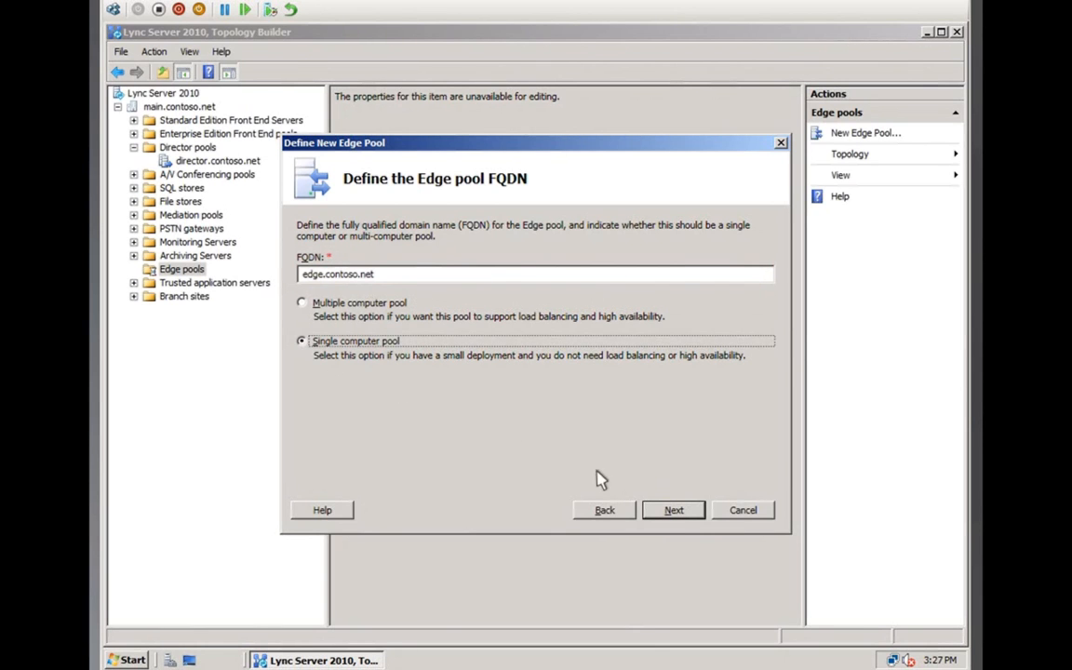
click(672, 510)
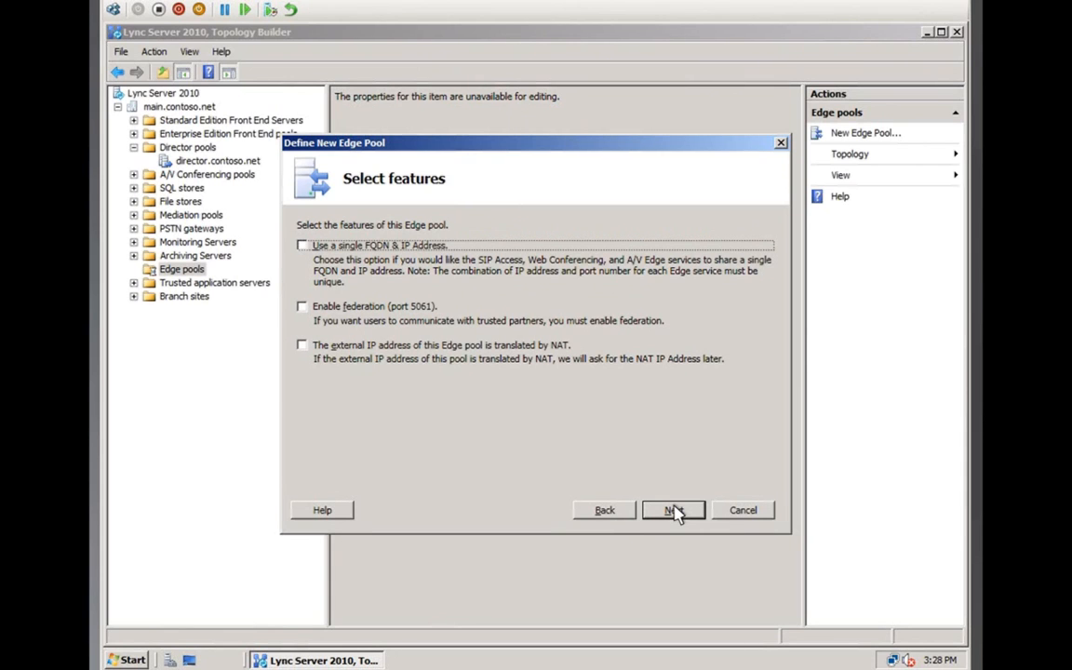
click(674, 511)
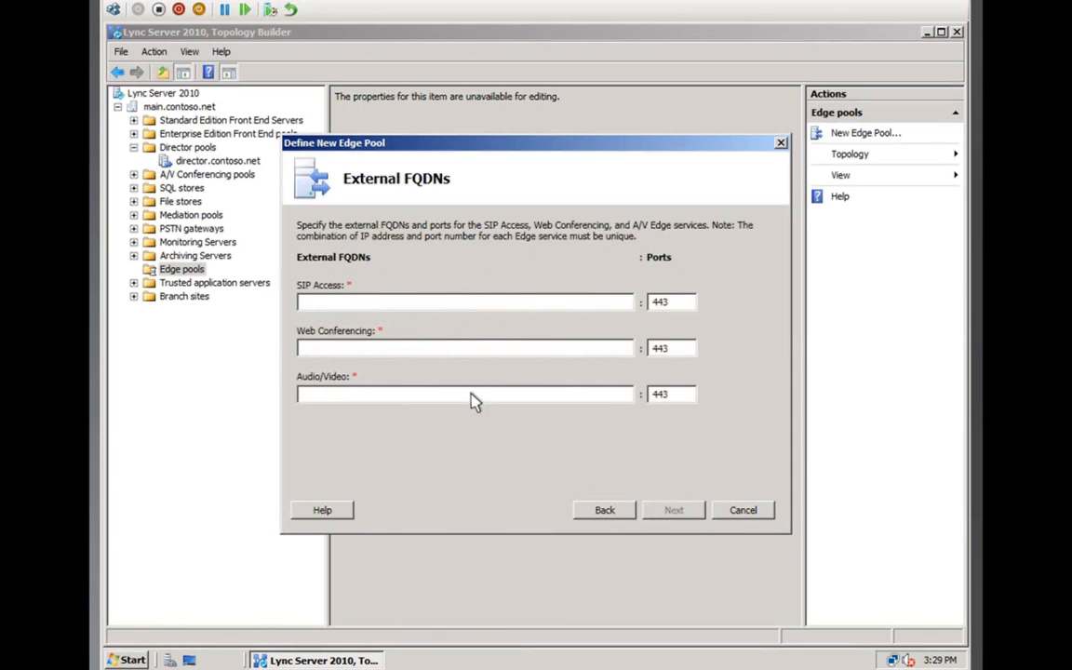
- Set the Edge pool's external FQDNs to ae.contoso.net for SIP Access, webcon.contoso.net for Web Conferencing and av.contoso.net for Audio/Video
click(311, 306)
text(ae.contoso.net)
click(311, 347)
text(webcon.contoso.net)
click(300, 395)
text(av.contoso.net)
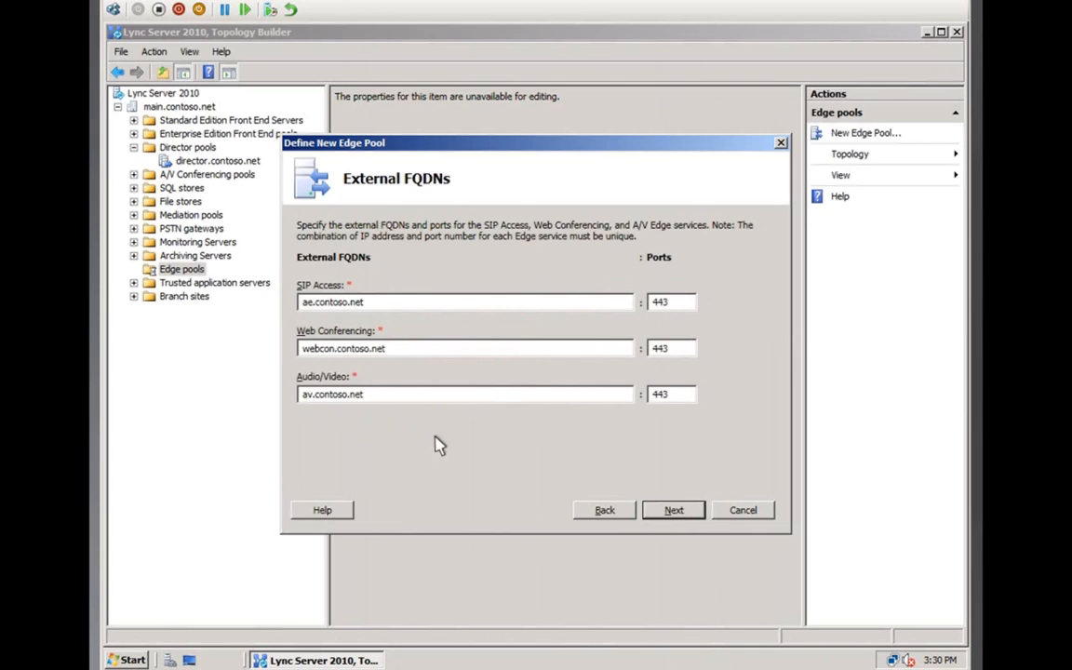
click(676, 511)
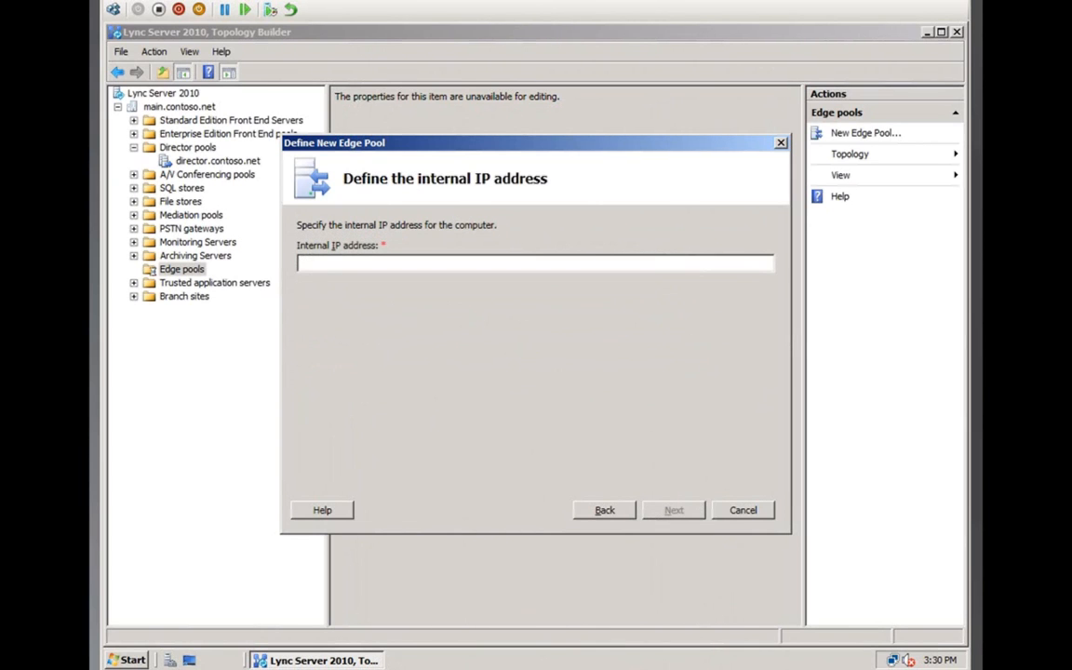
- Set the internal IP to 192.168.100.10 and the external IPs to 10.10.10.10 for SIP Access, 10.10.10.11 for Web Conferencing and 10.10.10.12 for A/V Conferencing
text(192.168.100.10)
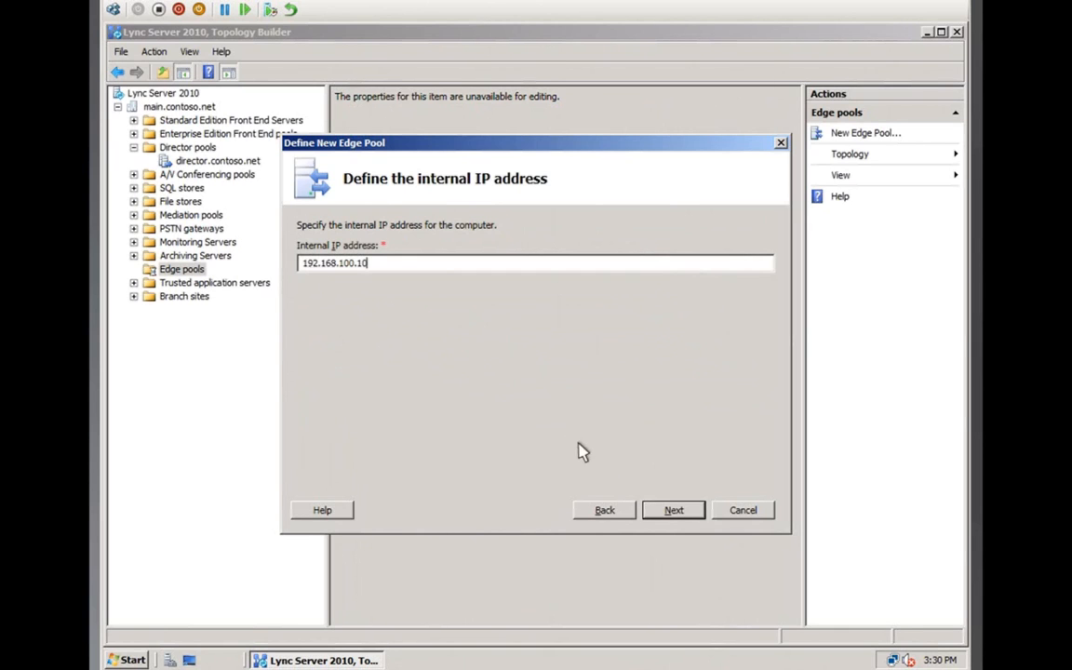
click(674, 511)
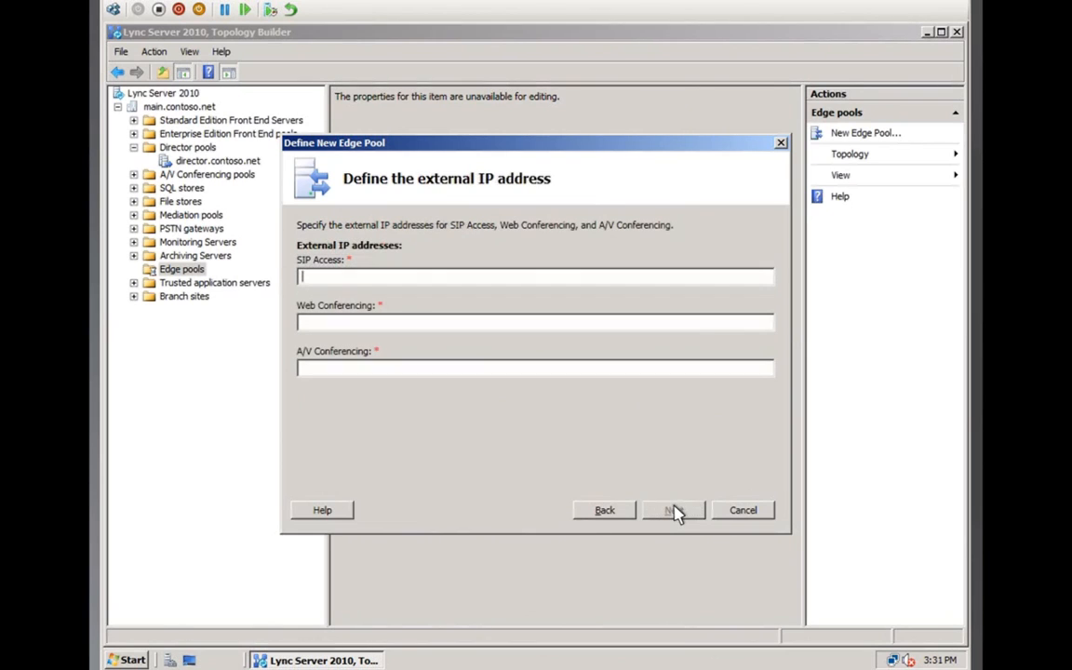
text(10.10.10.10)
click(312, 322)
text(10.10.10.11)
click(311, 371)
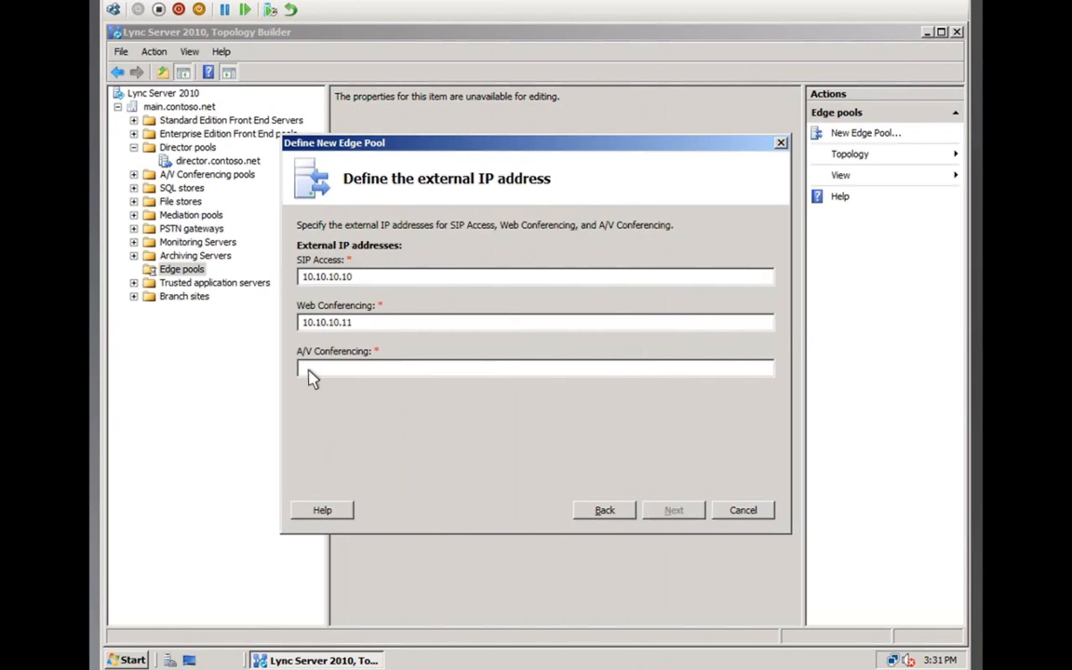
text(10.10.10.12)
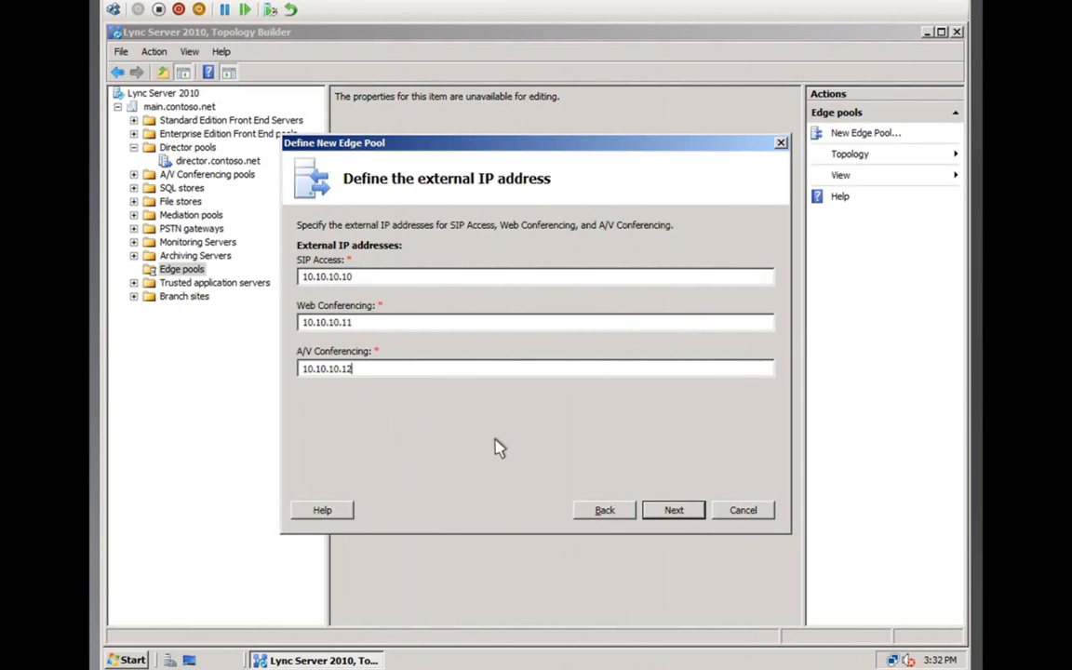
click(675, 511)
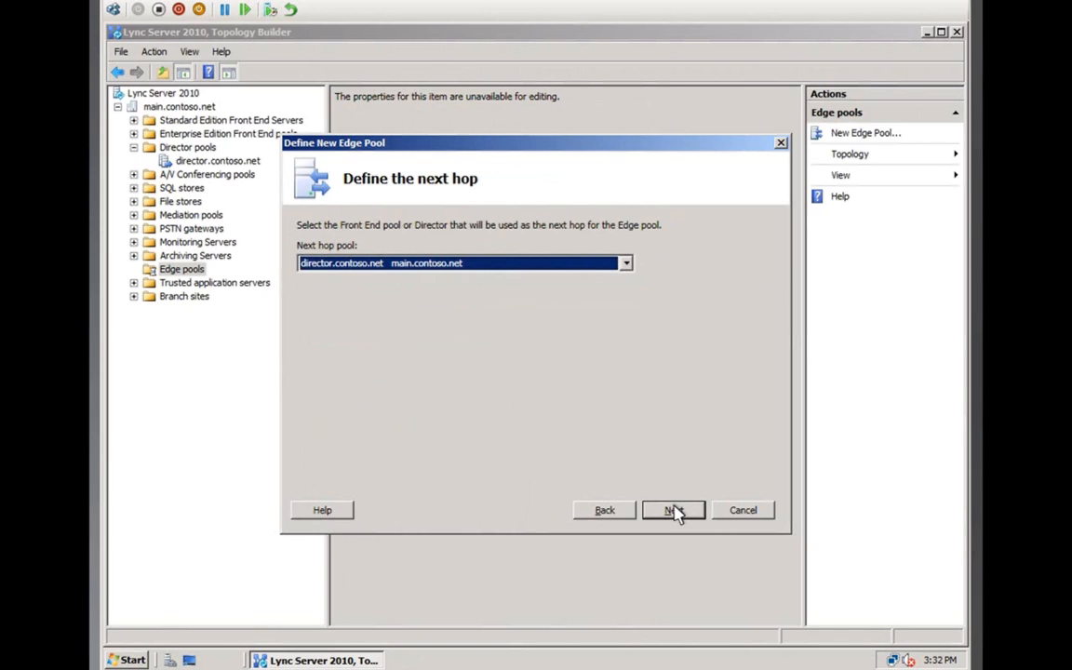
- Accept director.contoso.net as the next hop, associate the Front End pool pool.contoso.net with the Edge pool and finish the definition
click(673, 511)
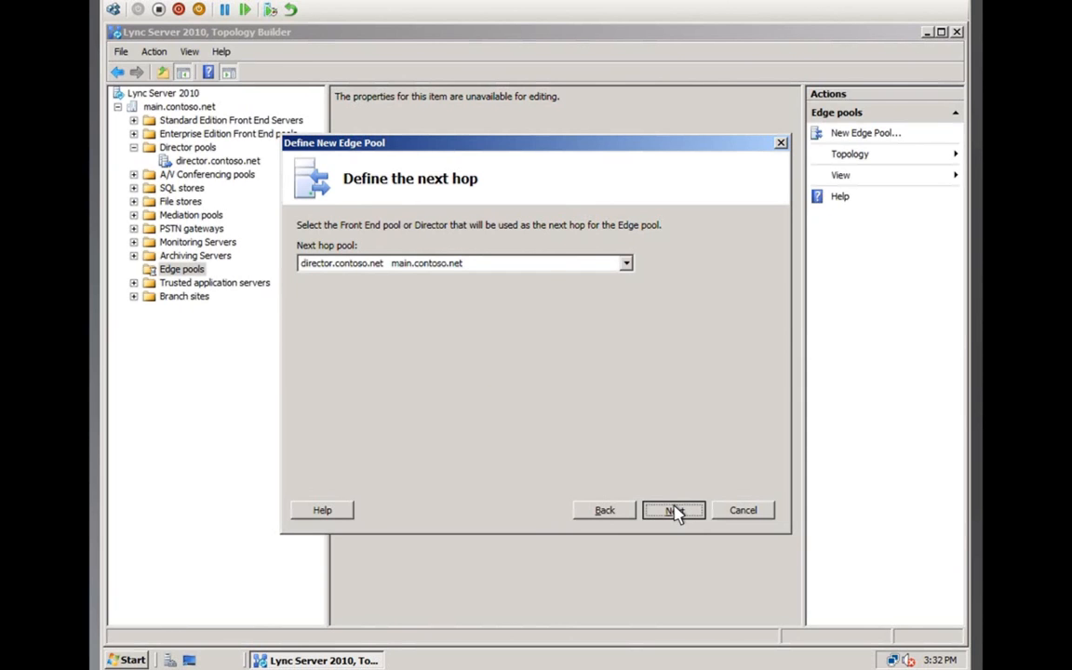
click(673, 510)
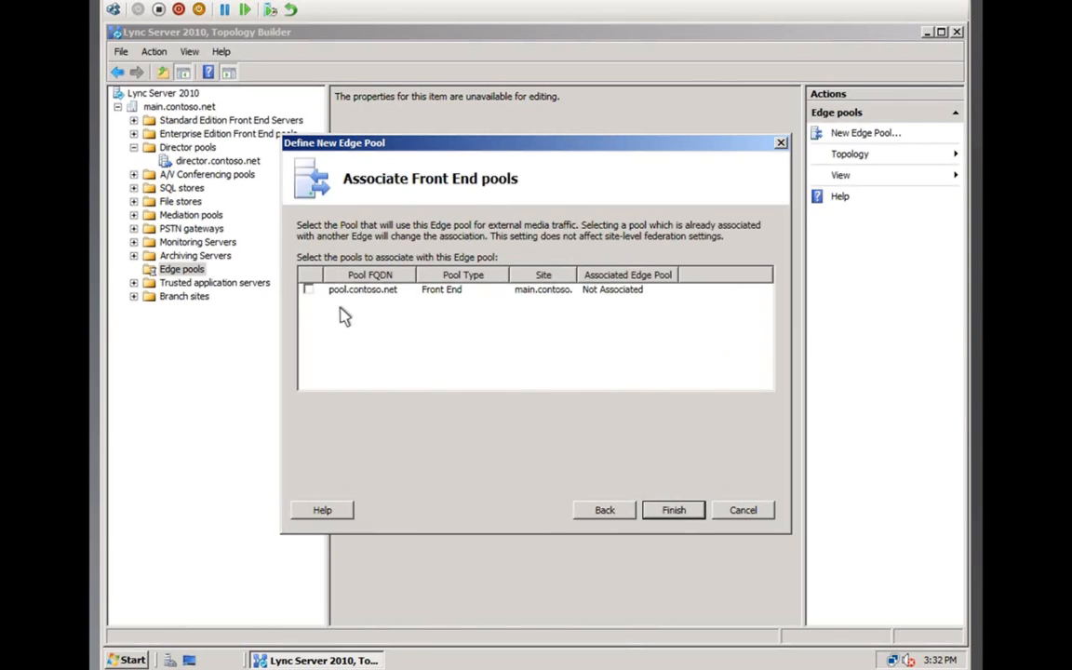
click(309, 290)
click(676, 513)
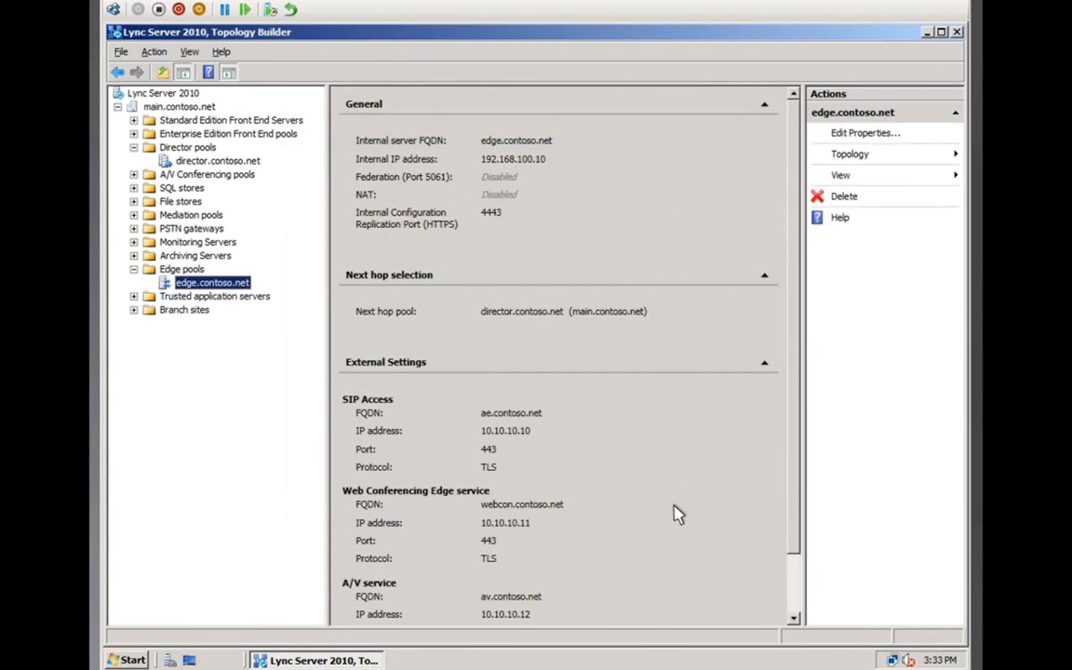
- Publish the topology and open the to-do list of servers that need updating
click(160, 51)
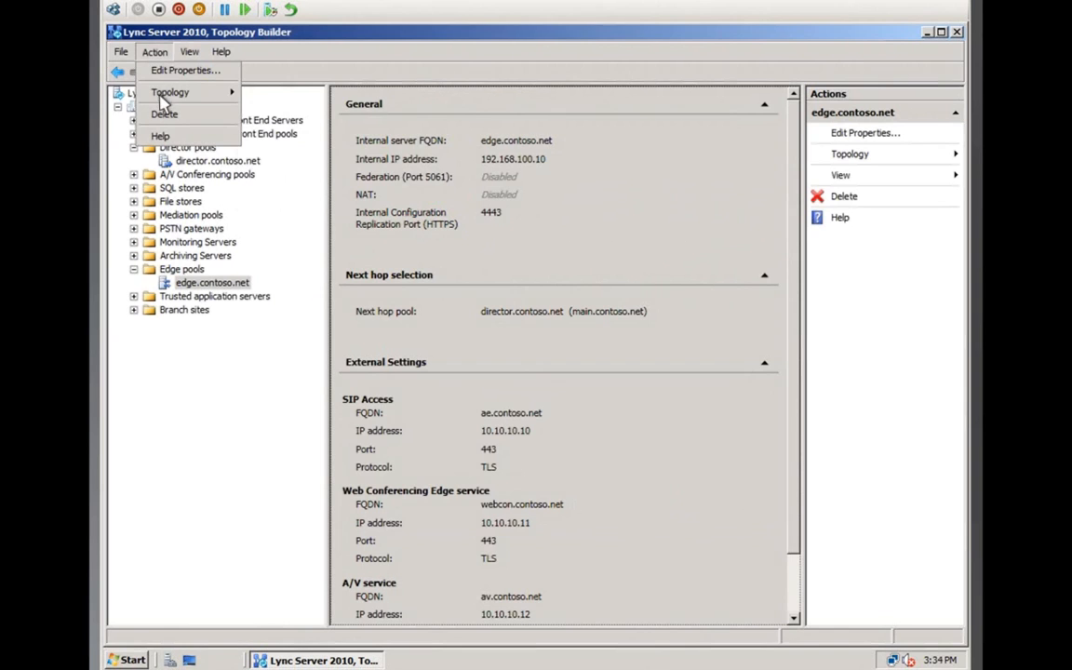
mouse_move(161, 97)
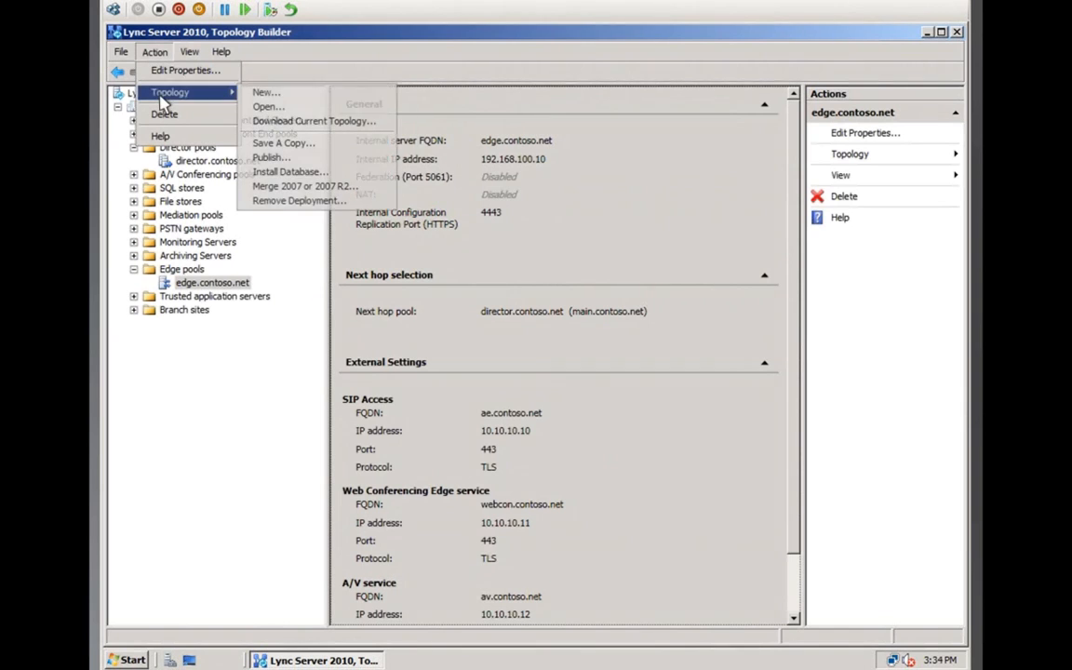
click(300, 160)
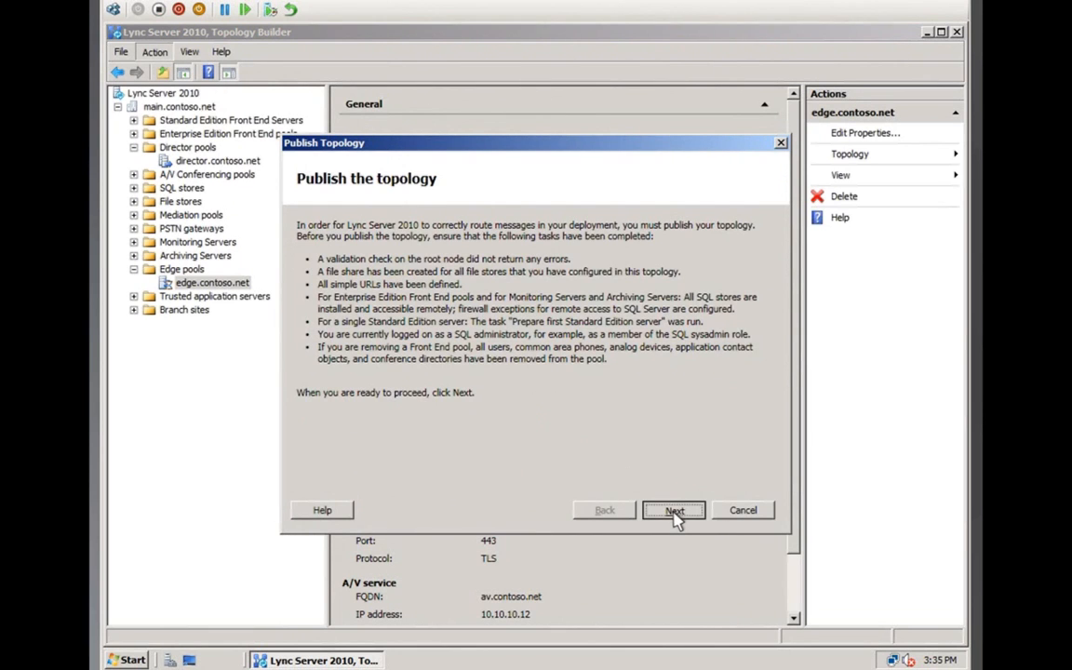
click(674, 512)
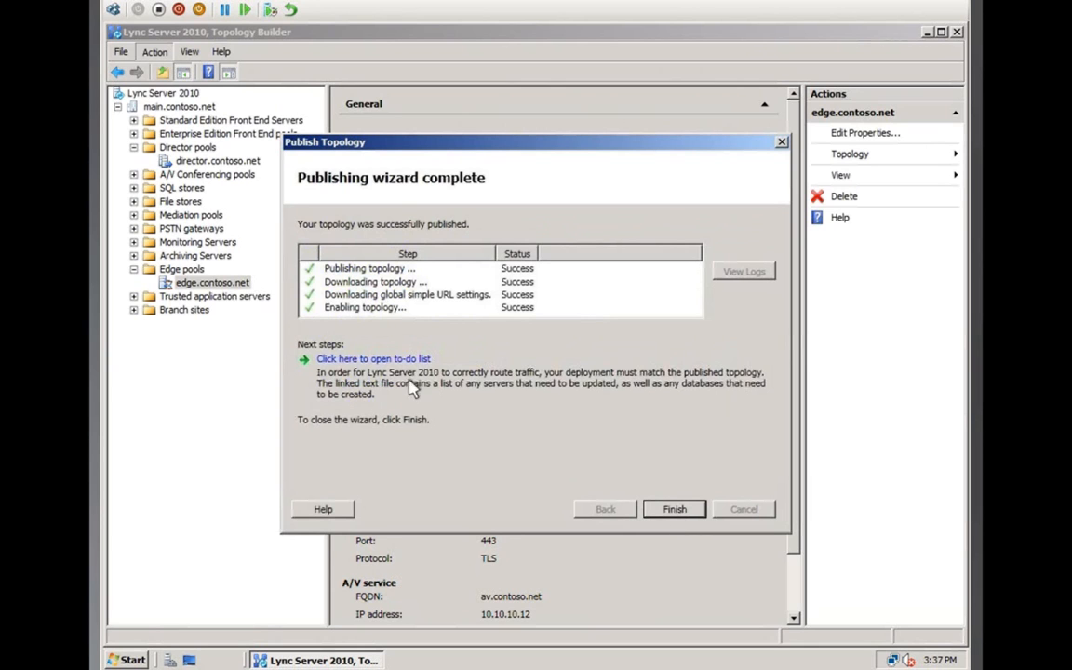
click(377, 363)
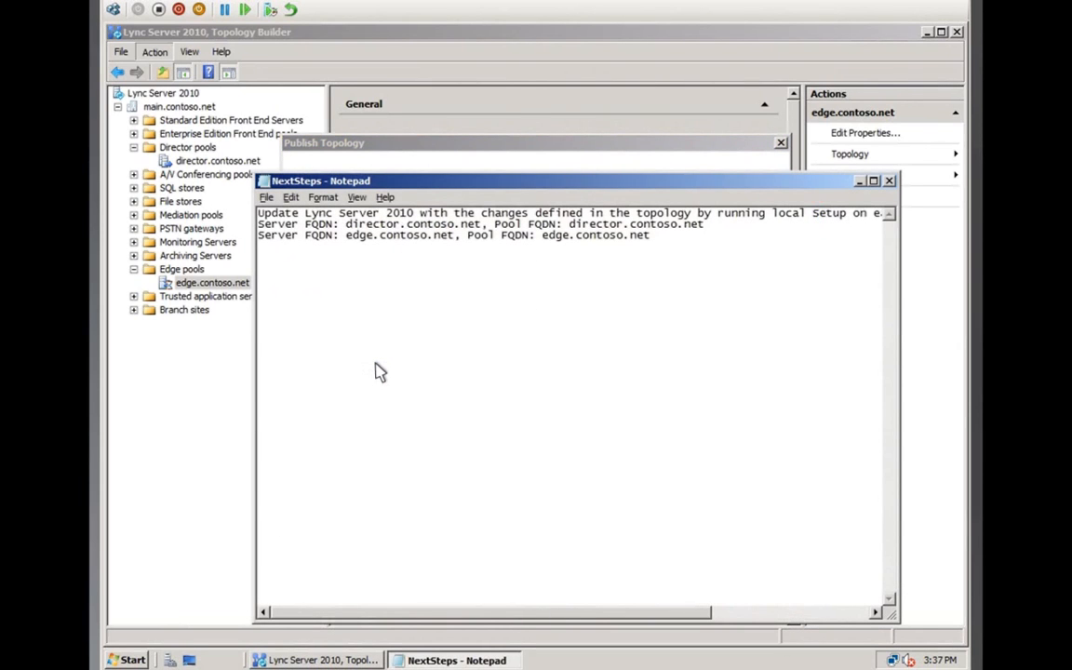